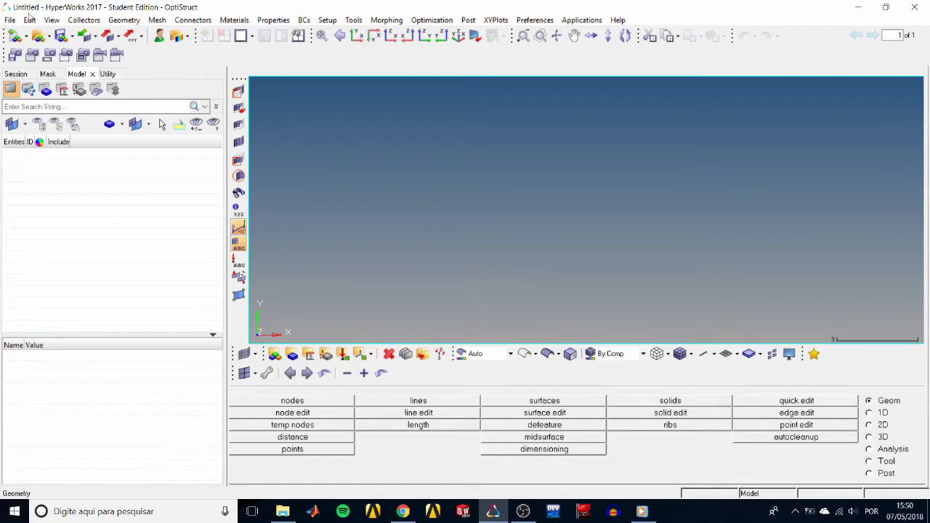
Step: Look through the Edit menu commands and close the menus without running anything
click(23, 21)
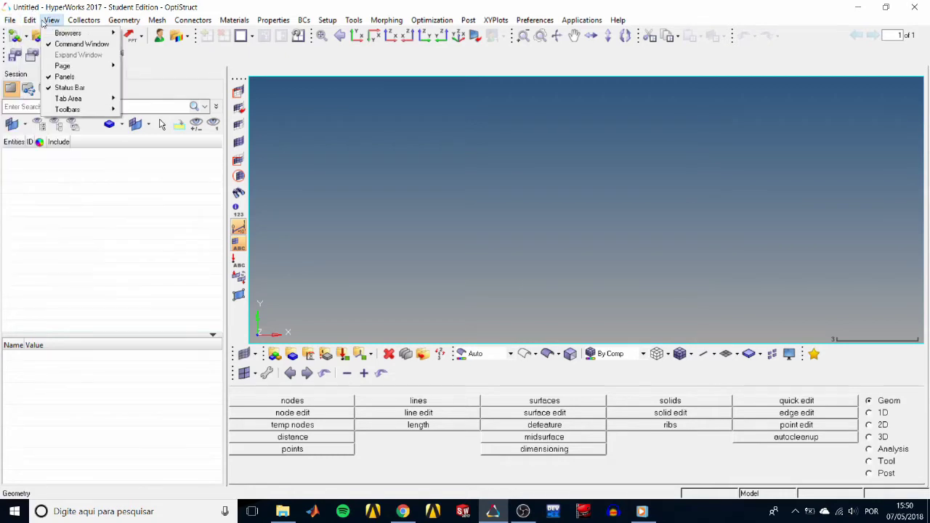
mouse_move(125, 23)
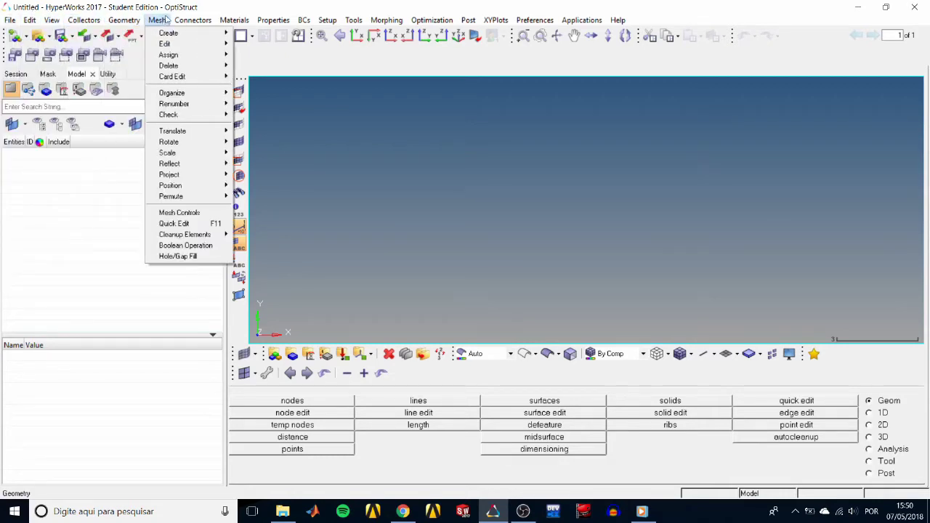
mouse_move(274, 24)
click(295, 66)
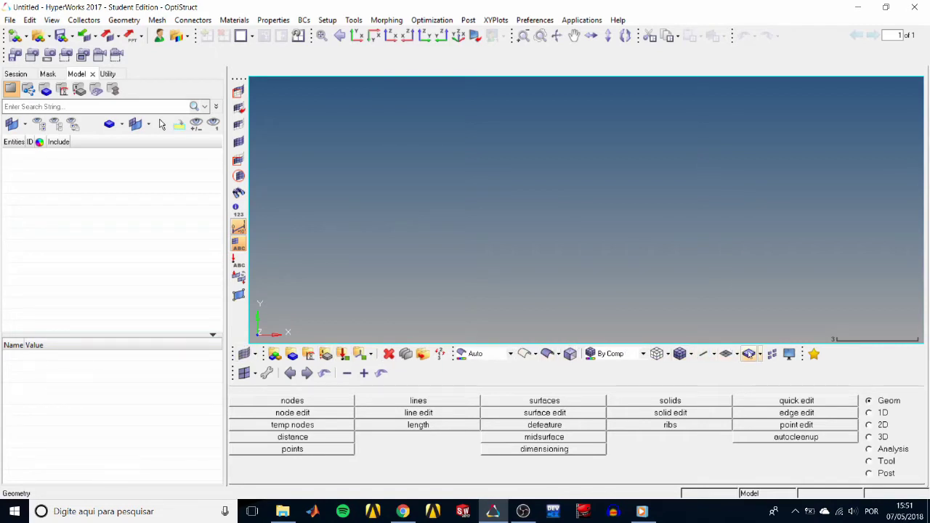
Step: Step through the 2D, 3D, Analysis and Tool pages to Post, then show the command console
click(870, 430)
click(869, 437)
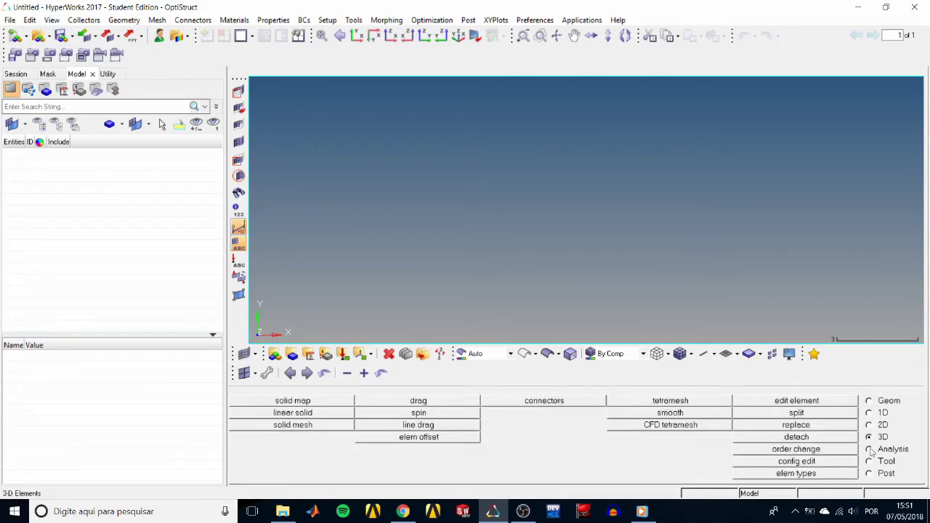
click(869, 449)
click(870, 462)
click(870, 473)
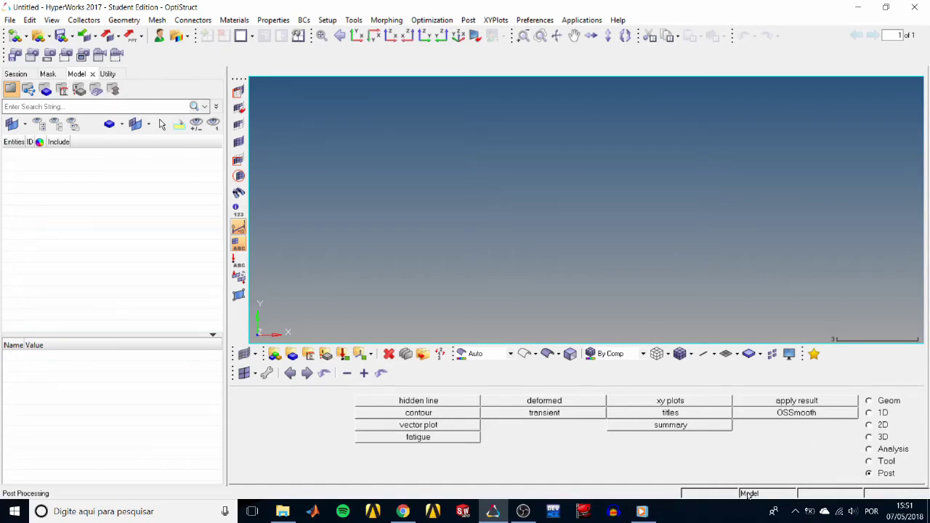
drag(678, 482, 670, 453)
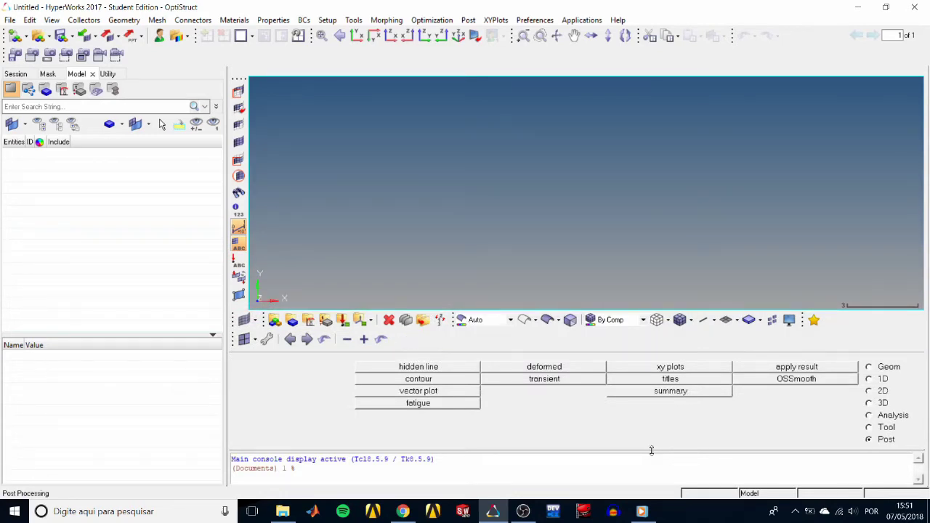
Step: Hide the command console pane again and bring up the Help menu
drag(651, 450, 654, 488)
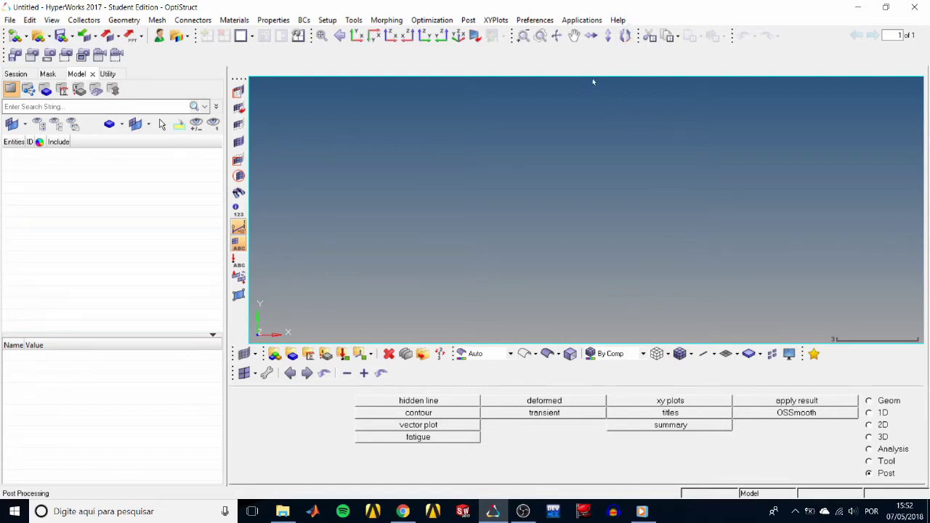
click(617, 21)
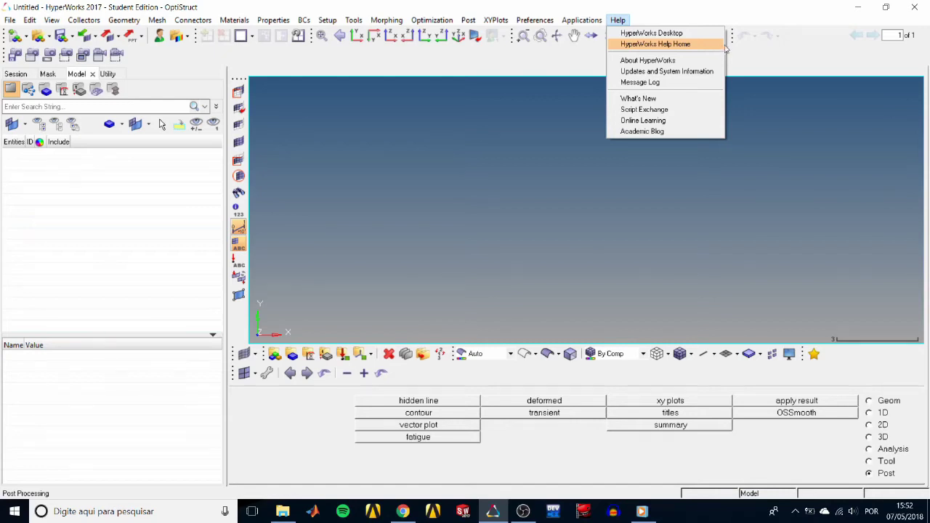
Step: Dismiss the Help menu without choosing anything and bring up the File menu
click(749, 55)
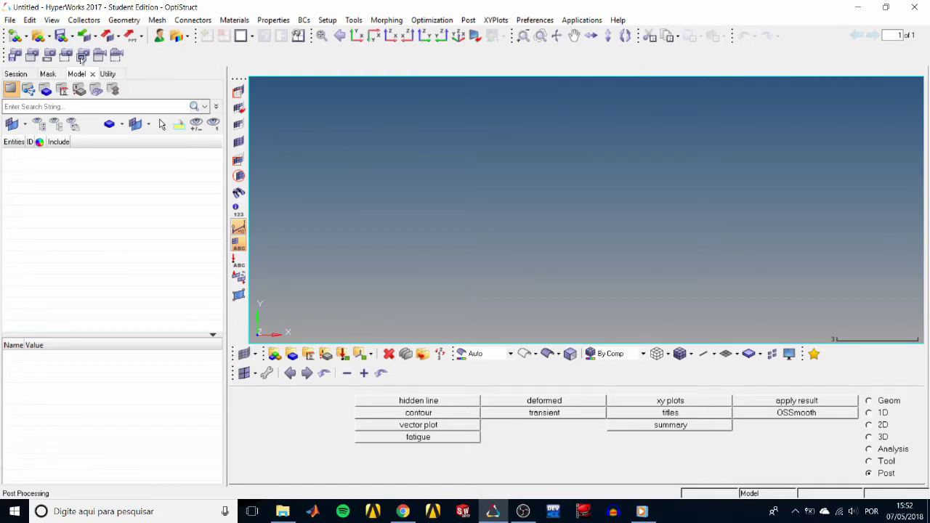
click(13, 21)
Step: Open bumper_cen_mid1.hm from the hm folder and expand its component list
mouse_move(30, 53)
click(123, 86)
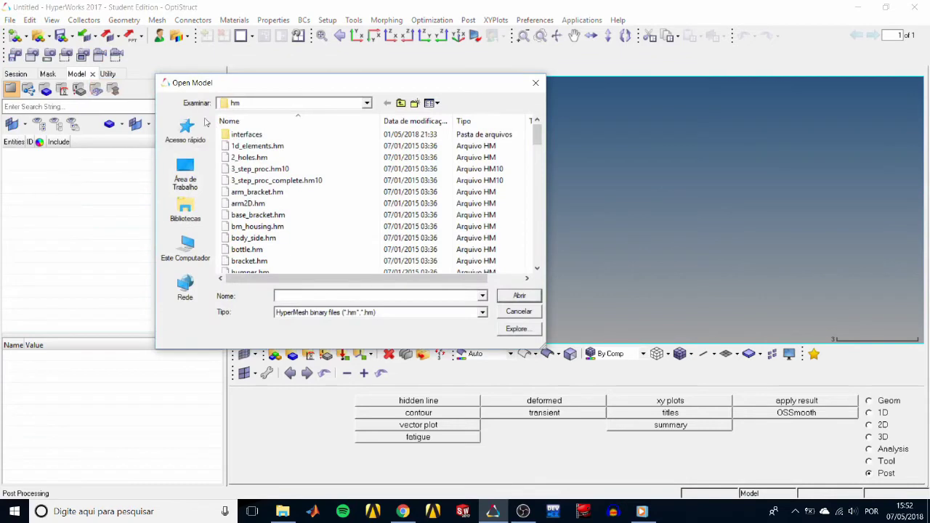
scroll(294, 232, down, 1)
click(294, 251)
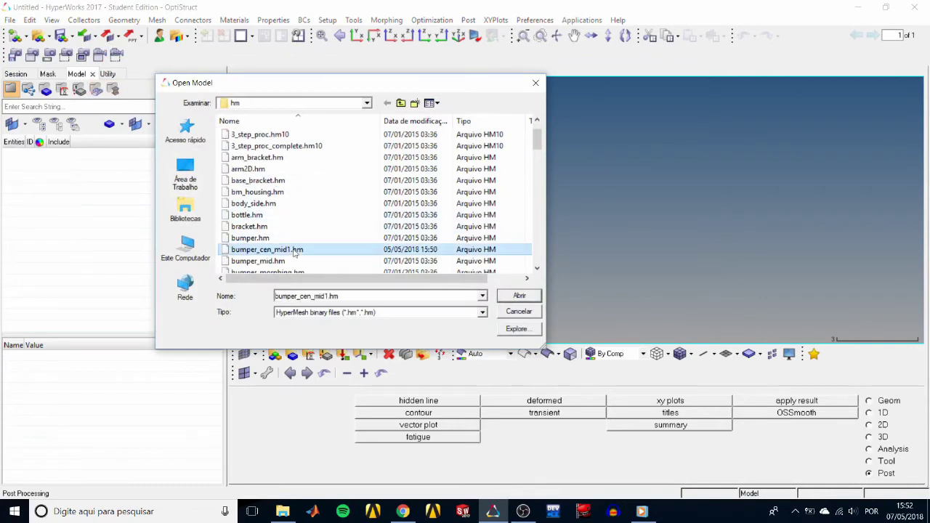
click(517, 296)
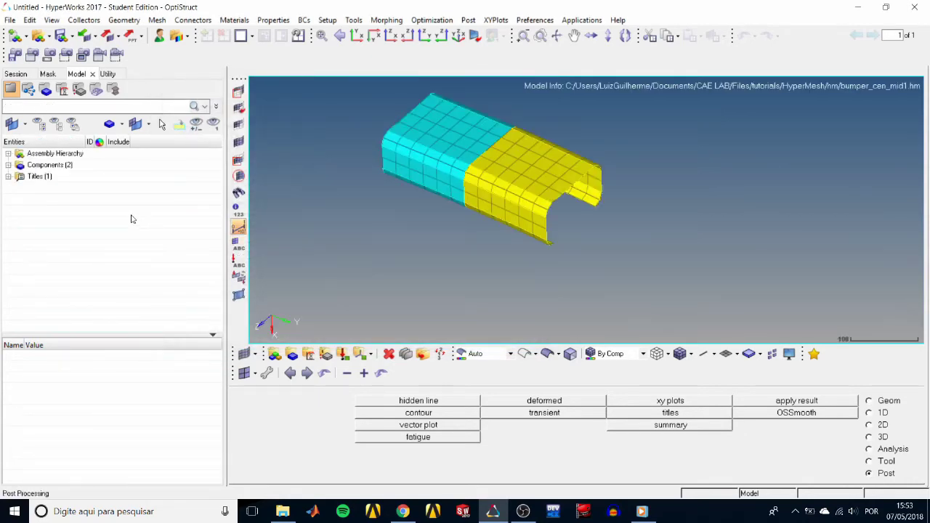
click(8, 165)
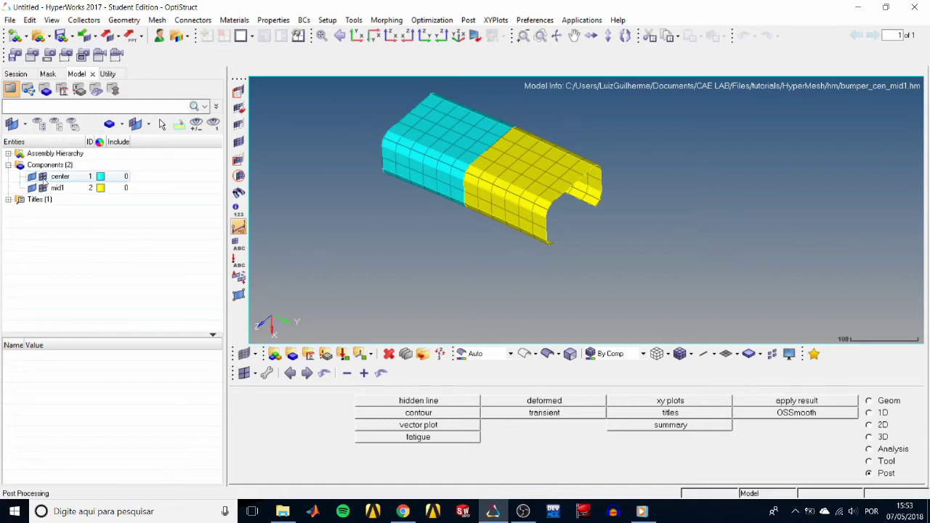
Step: Toggle center and mid1 through wireframe, hidden and shaded display, ending with both shaded
click(42, 177)
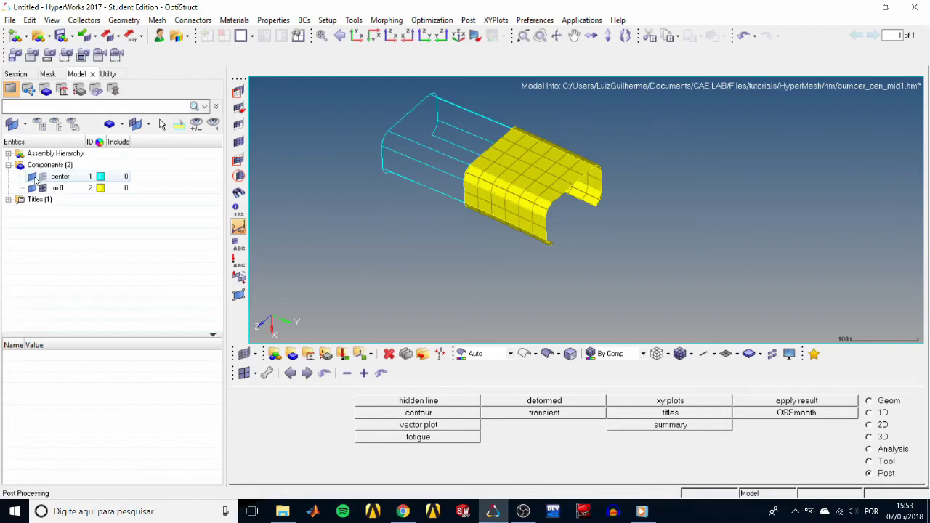
click(32, 177)
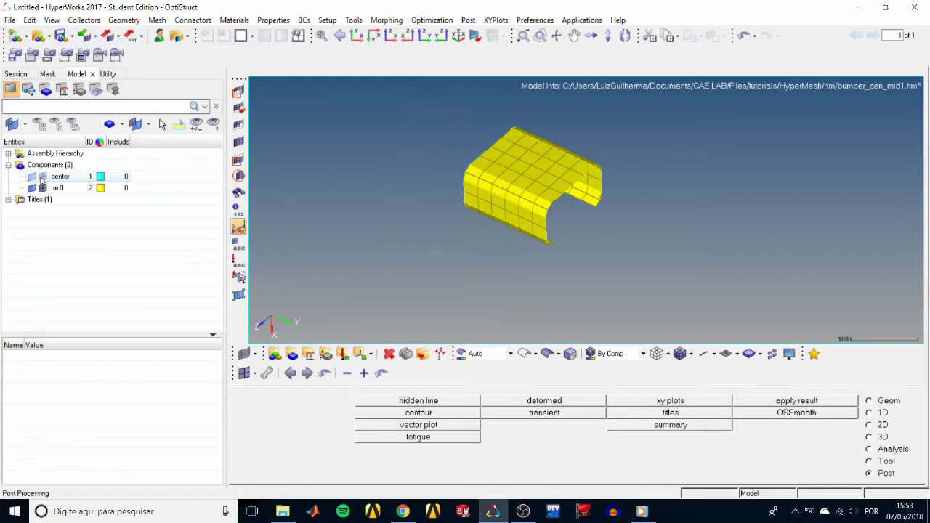
click(42, 178)
click(38, 189)
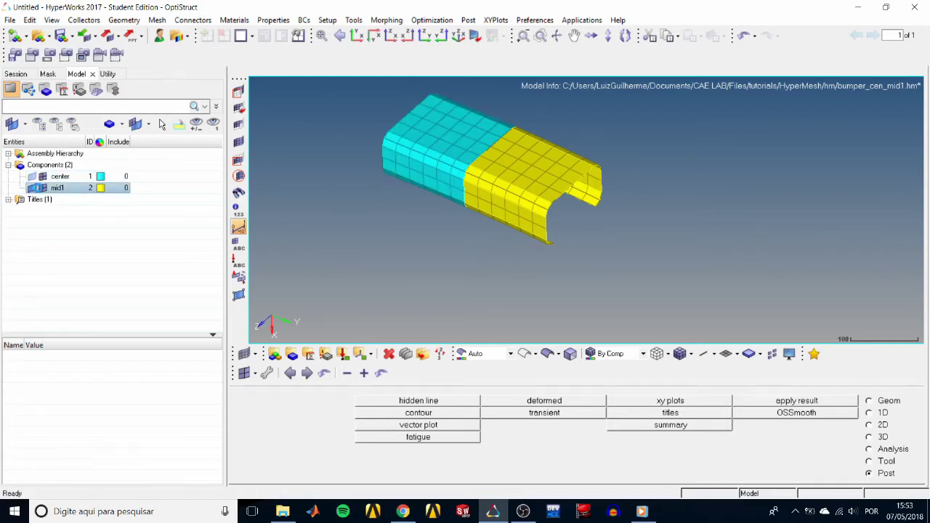
click(40, 189)
click(32, 177)
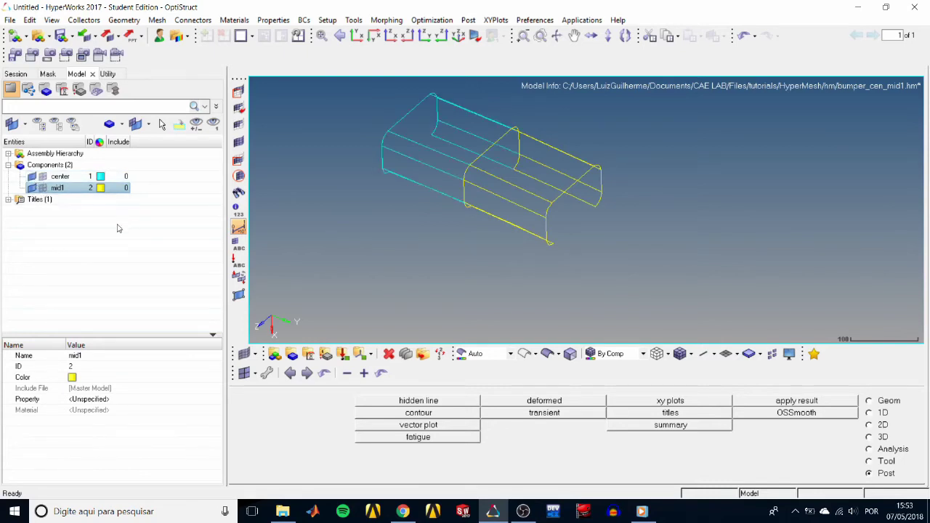
click(43, 177)
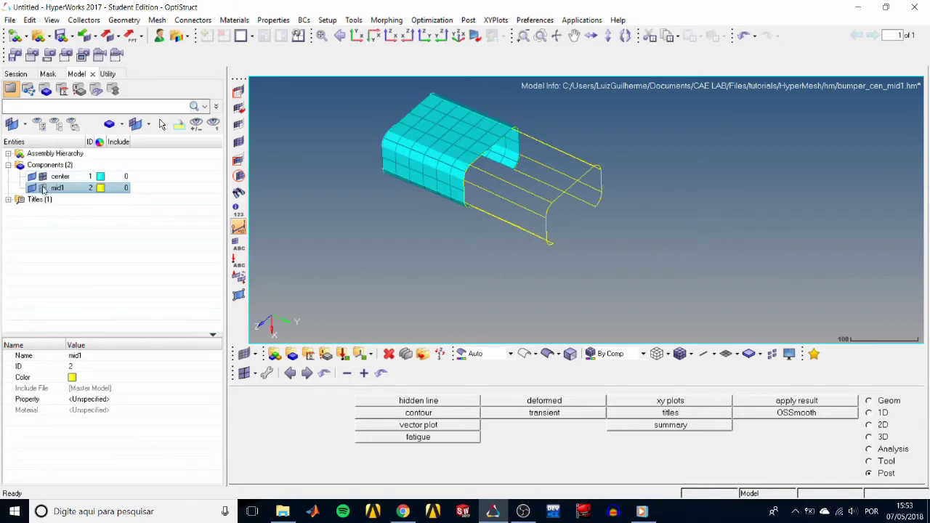
click(43, 188)
Step: Change the center component's colour from cyan to blue and keep it shaded
click(100, 177)
click(100, 177)
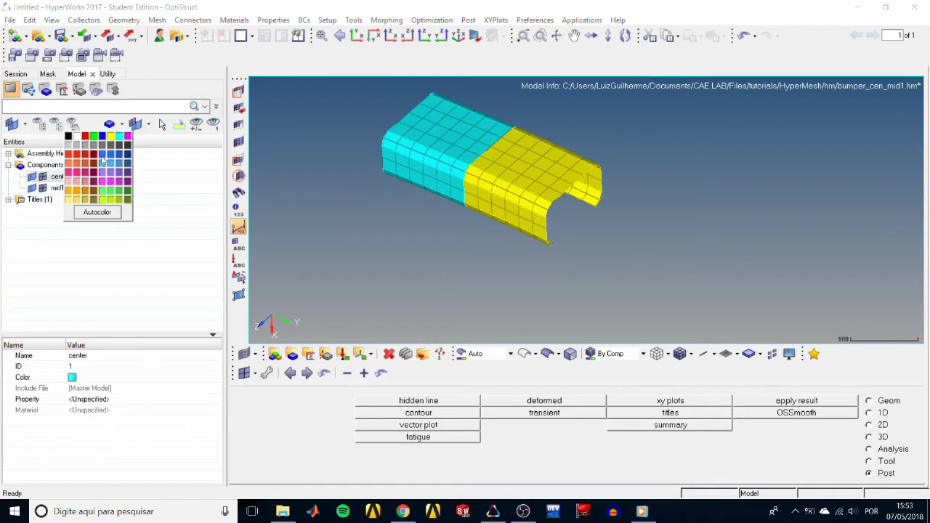
click(103, 155)
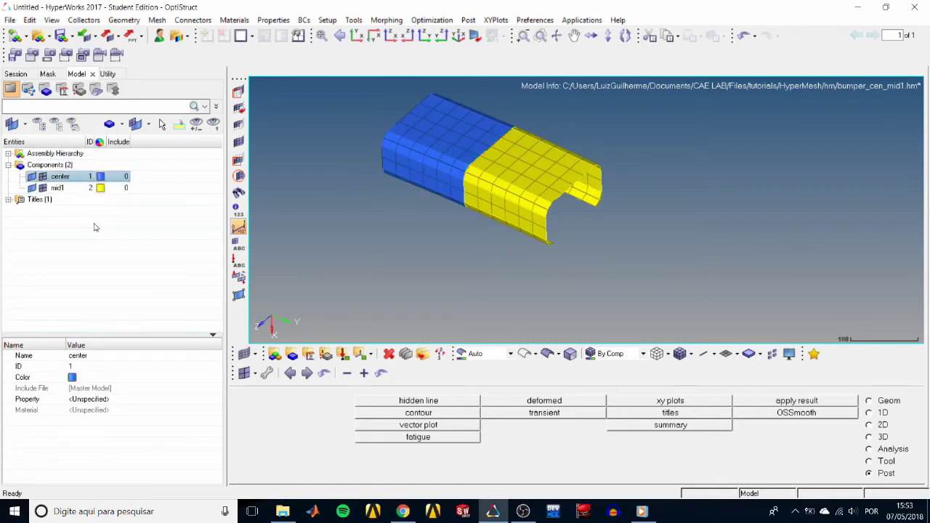
click(43, 178)
click(43, 177)
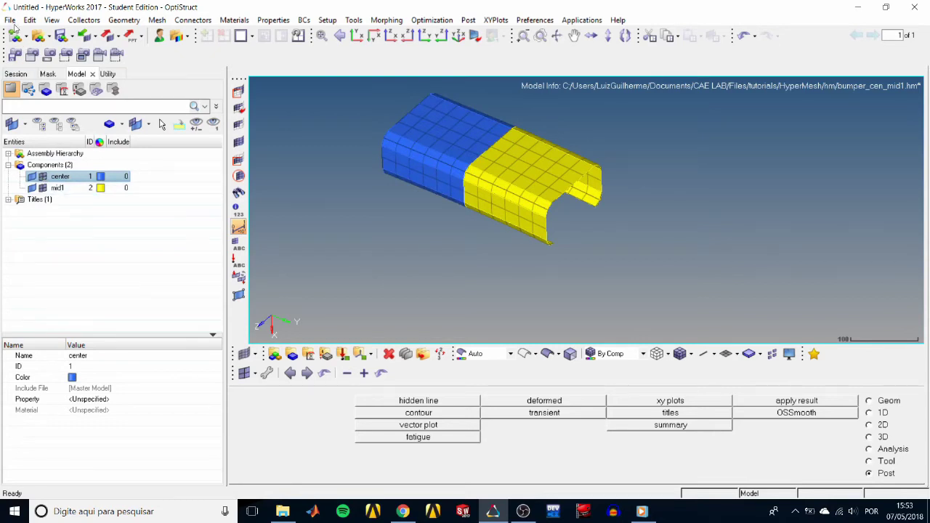
click(10, 19)
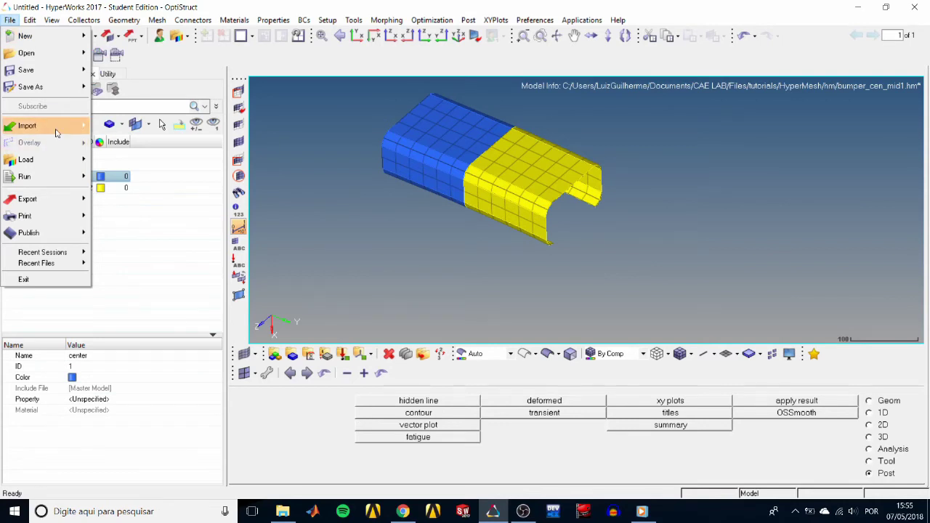
Step: Import the mid2 model file into the current bumper model
mouse_move(63, 129)
click(131, 149)
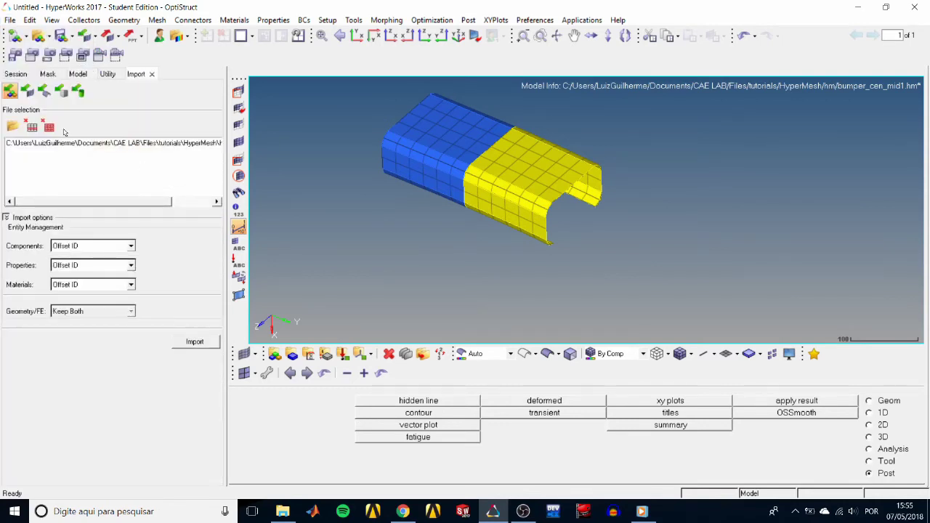
click(12, 127)
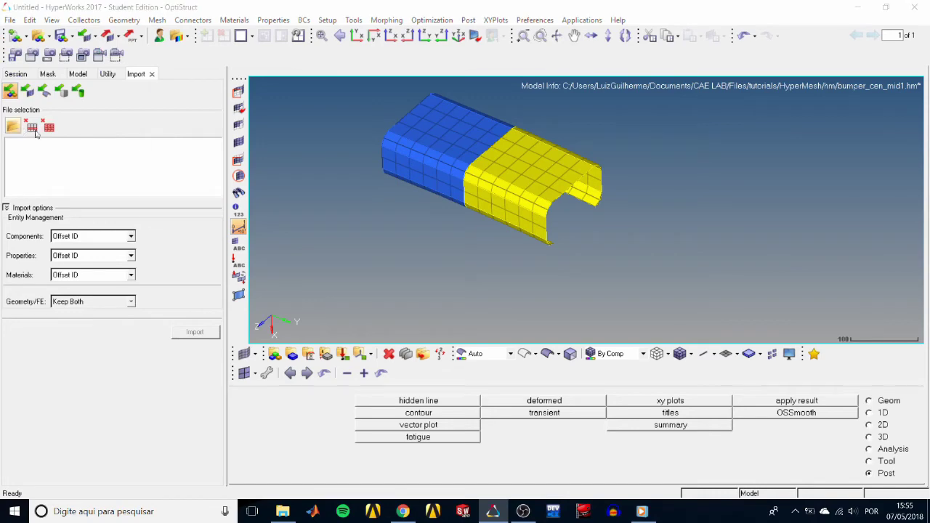
double_click(266, 249)
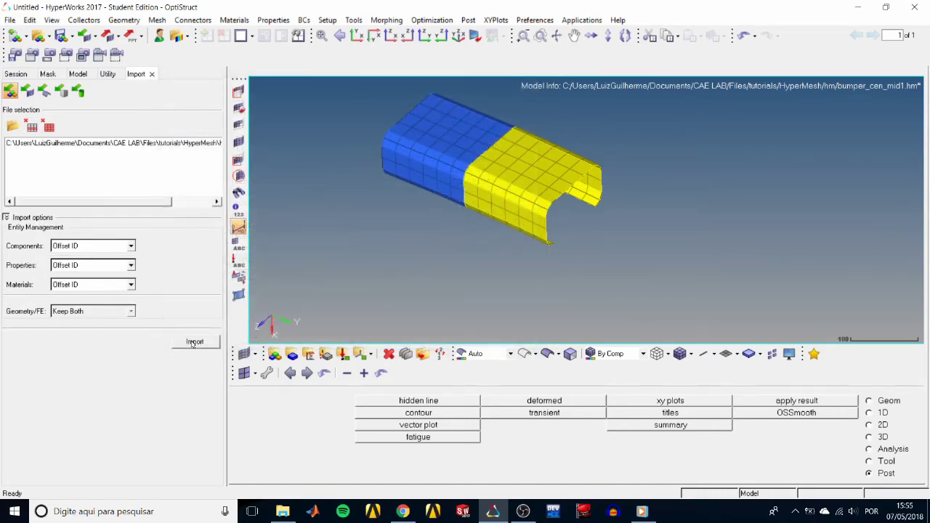
click(194, 342)
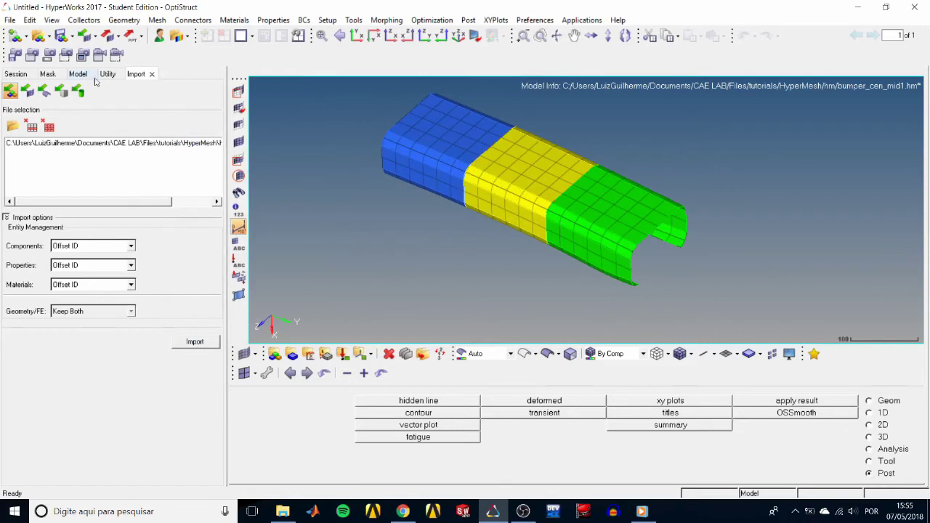
Step: Expand the three components in the Model browser, selecting and then clearing mid2
click(77, 74)
click(9, 165)
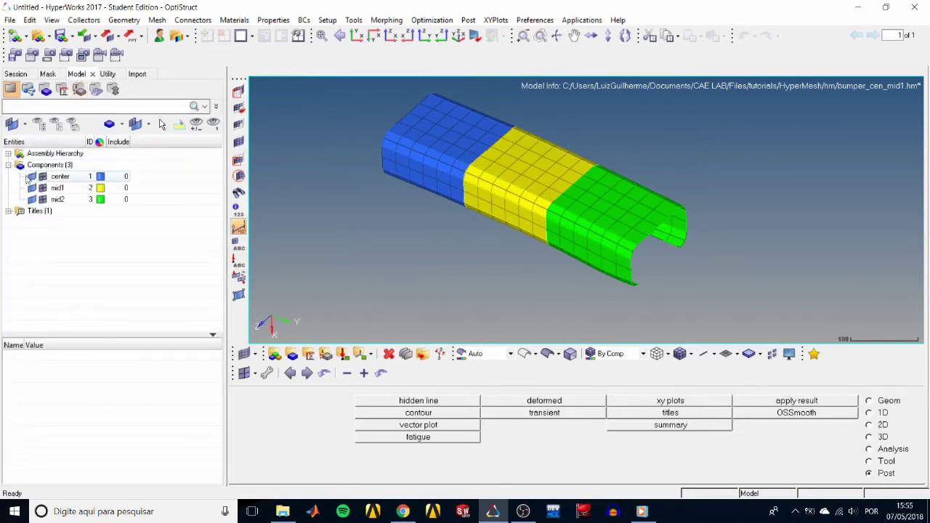
click(67, 203)
click(103, 228)
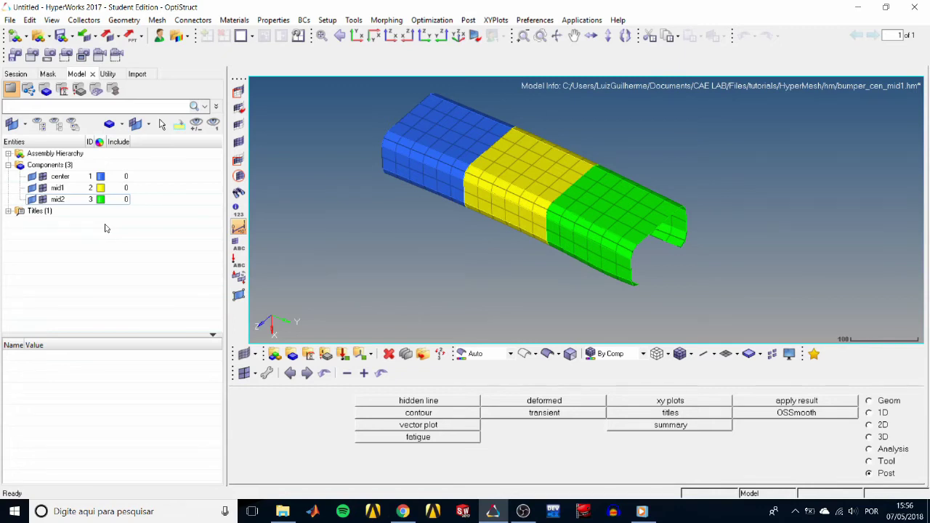
click(10, 19)
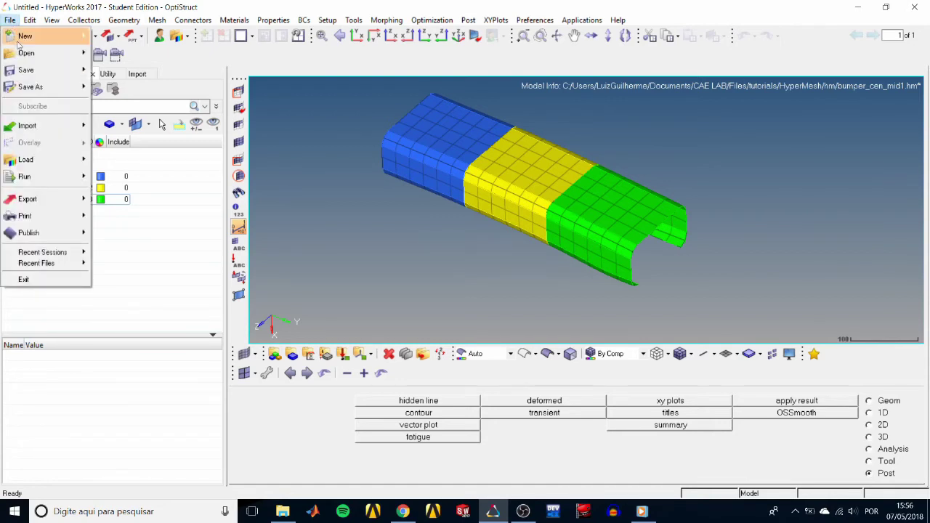
Step: Import the bumper_end.iges geometry file as IGES
mouse_move(50, 127)
click(121, 176)
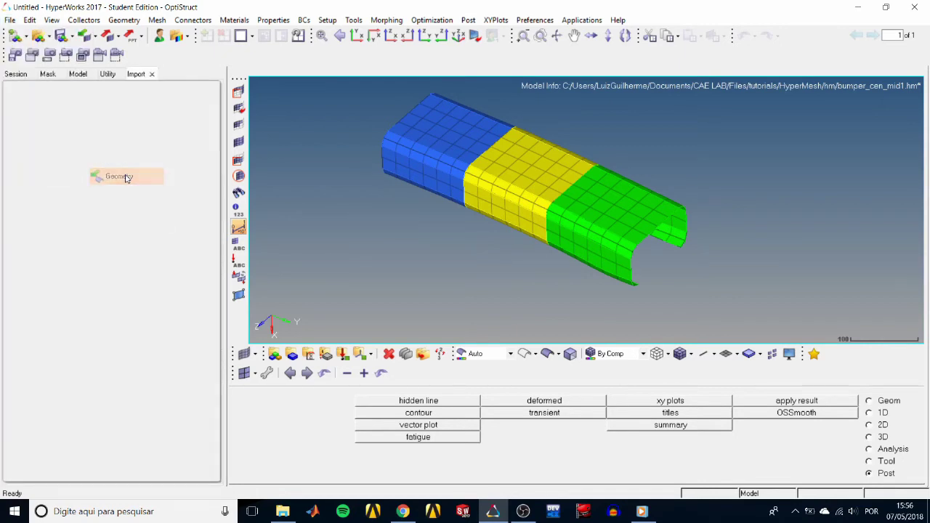
drag(107, 216, 155, 217)
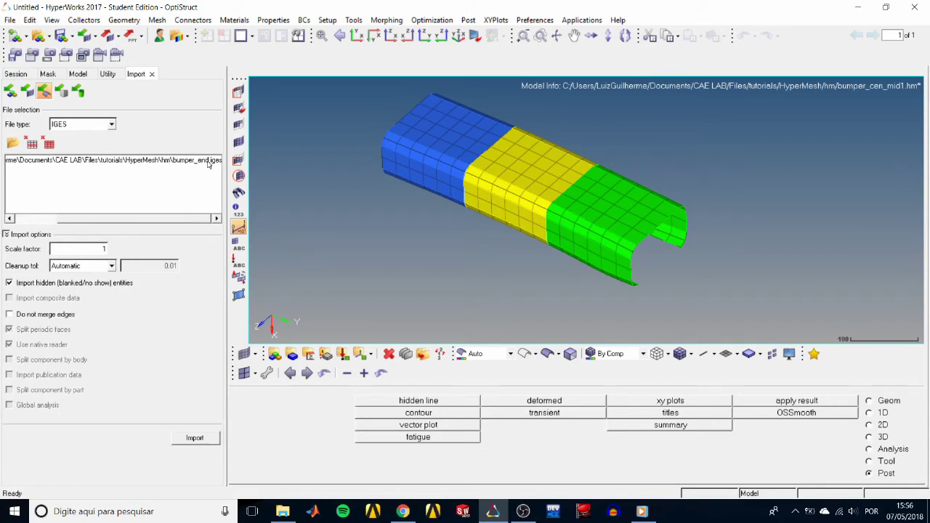
drag(154, 220, 89, 223)
click(194, 437)
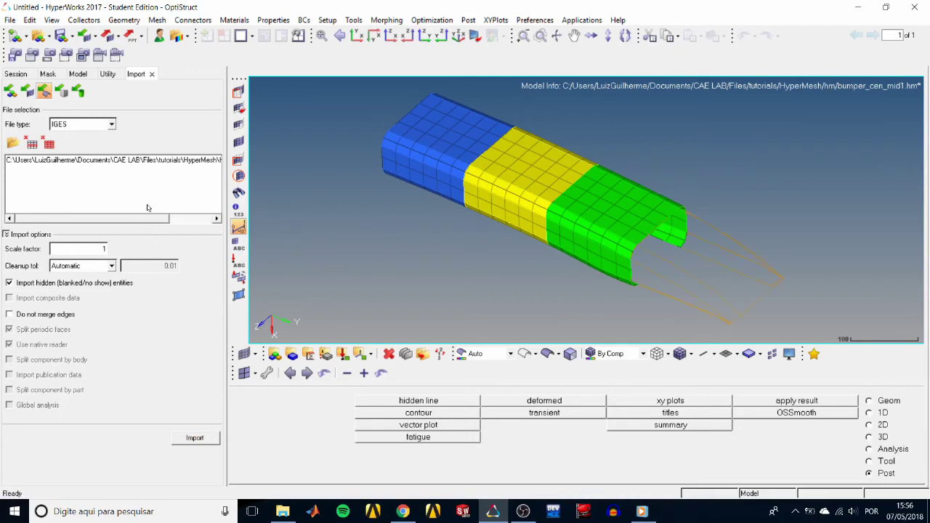
Step: Expand Components in the Model browser and inspect the new lvl4 component
click(78, 73)
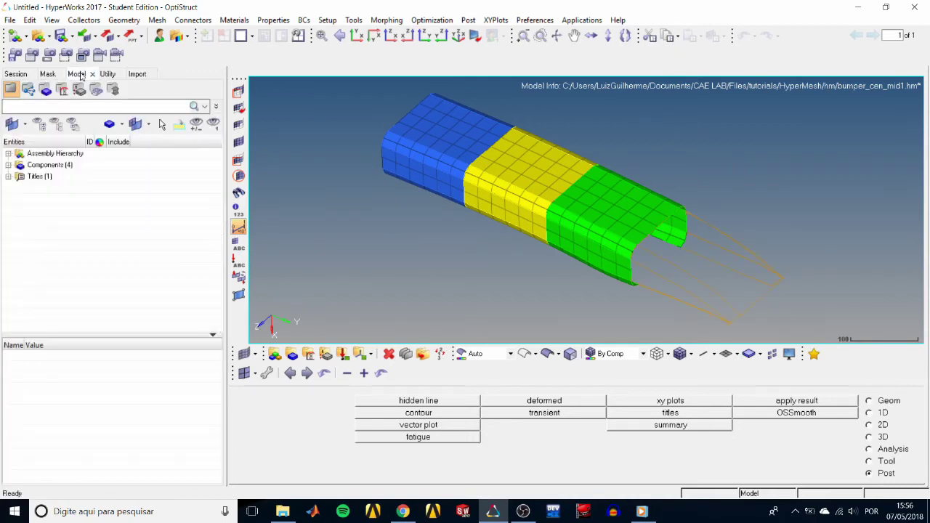
click(6, 165)
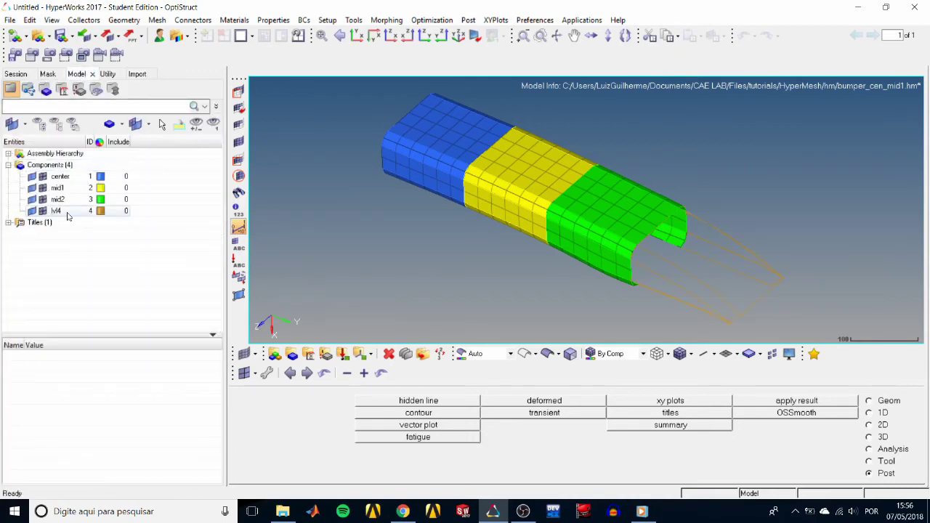
click(49, 211)
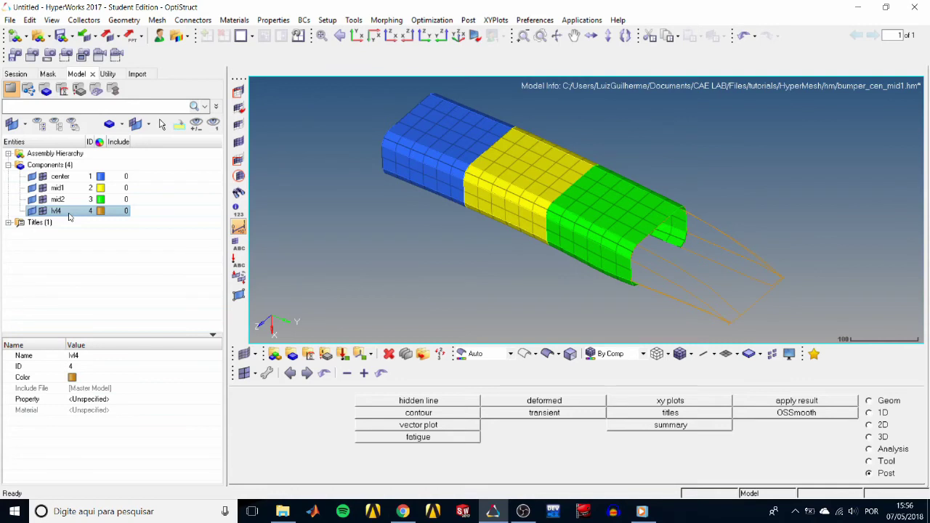
click(90, 242)
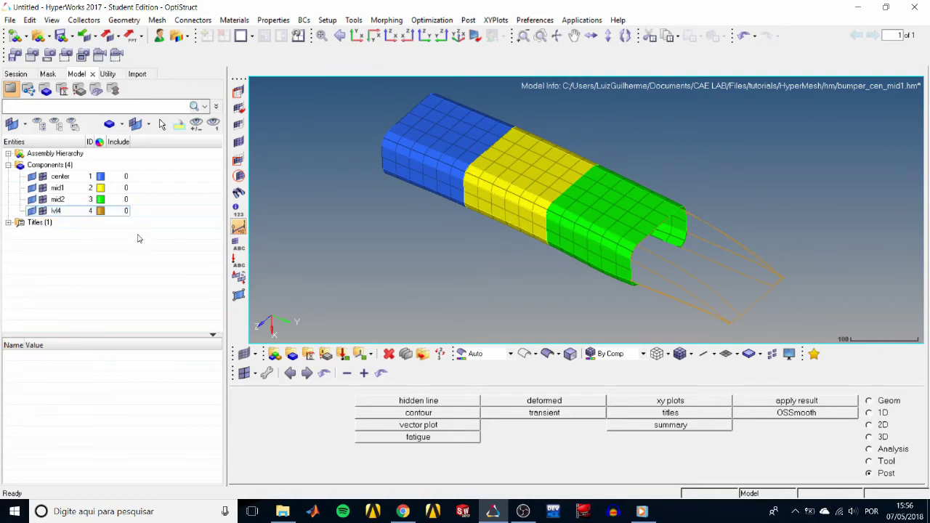
click(10, 20)
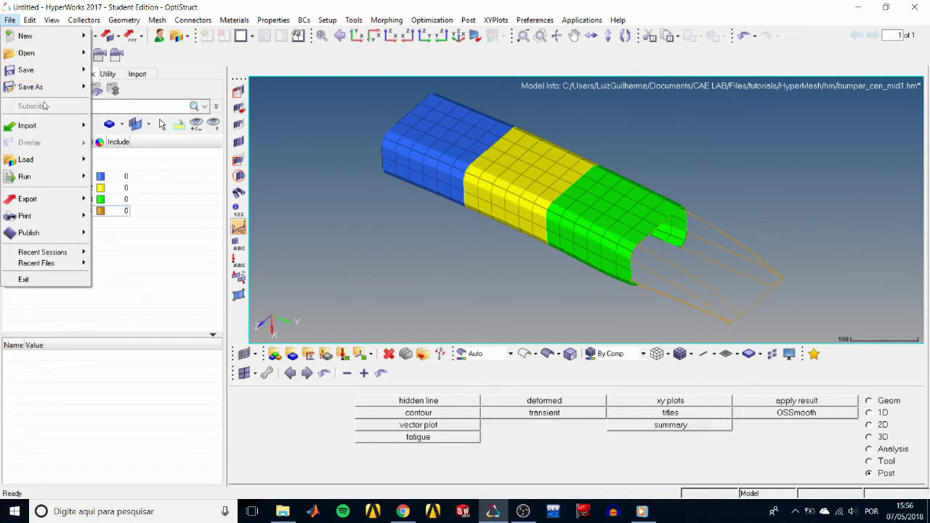
Step: Import the bumper_end_rgd.fem OptiStruct solver deck and close the import messages report
mouse_move(69, 126)
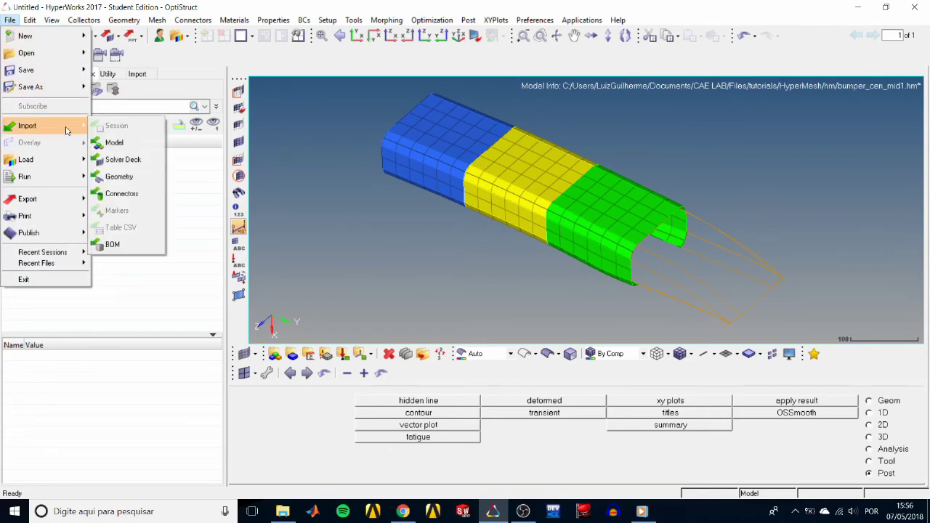
click(136, 159)
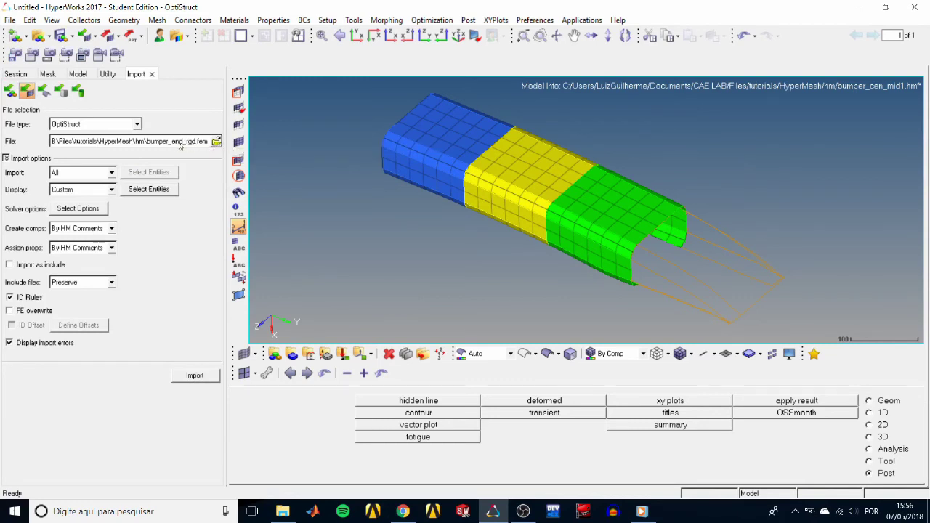
click(195, 376)
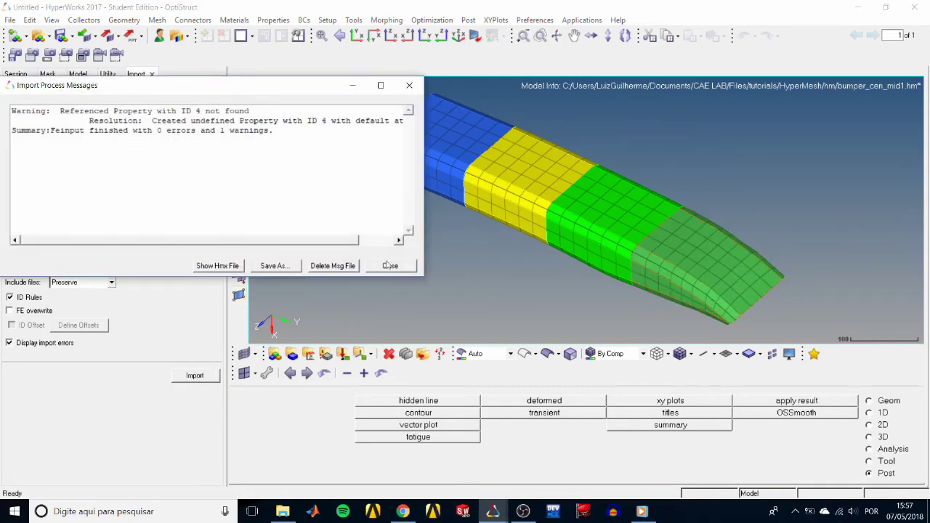
click(390, 265)
click(77, 74)
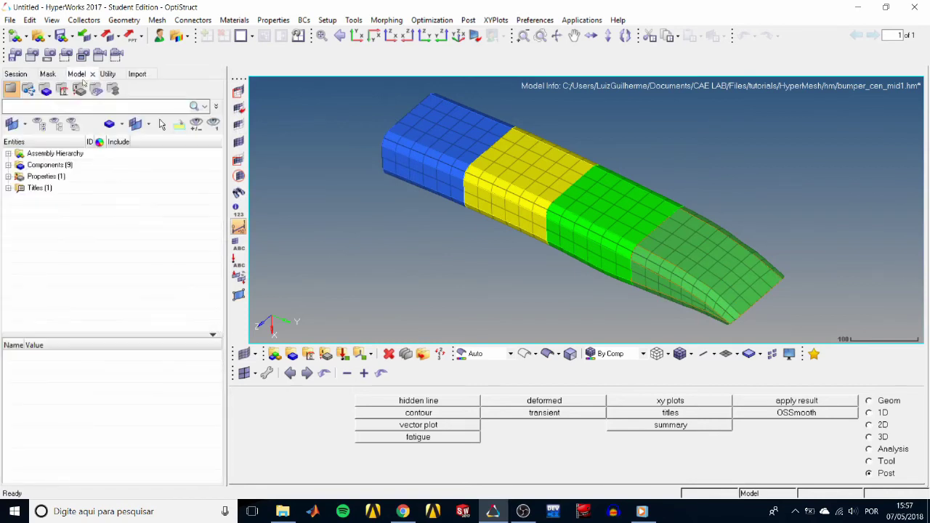
Step: Select the duplicates center.1, mid1.1 and mid2.1 in Components and delete them
click(8, 165)
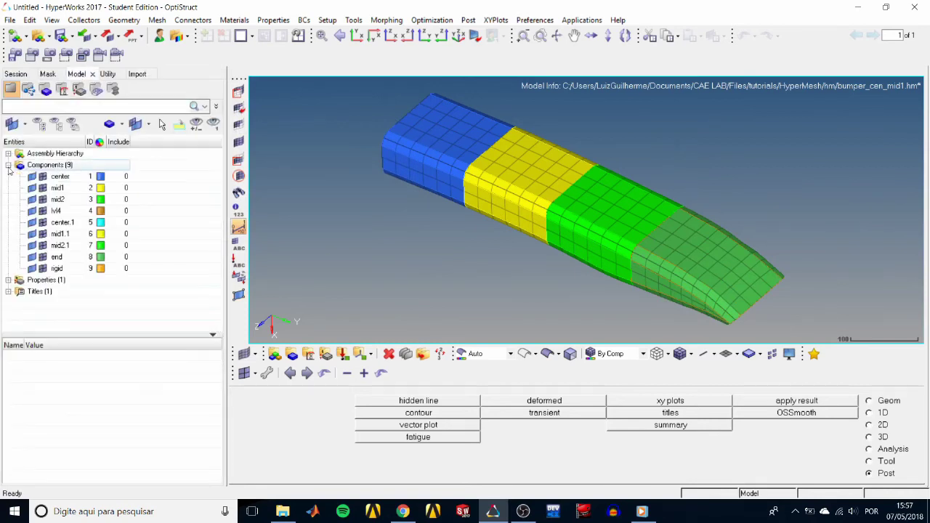
click(75, 223)
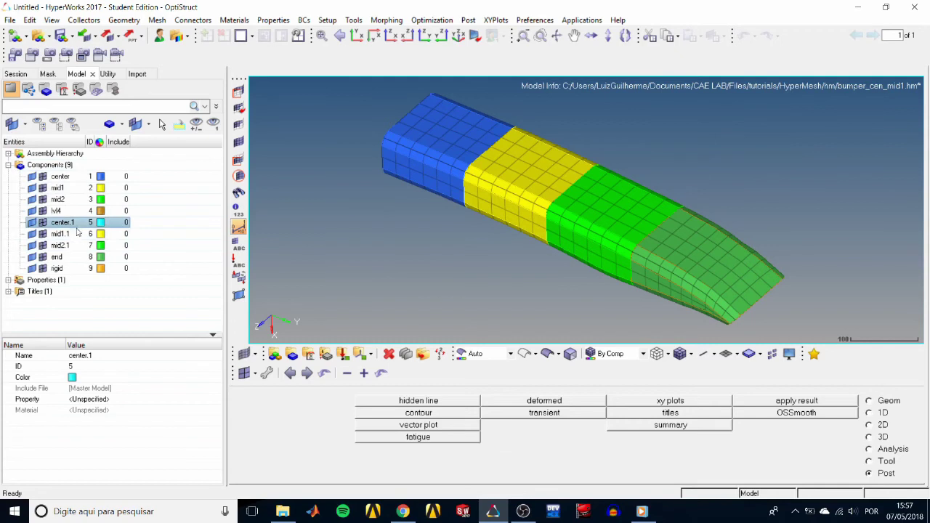
shift+click(69, 246)
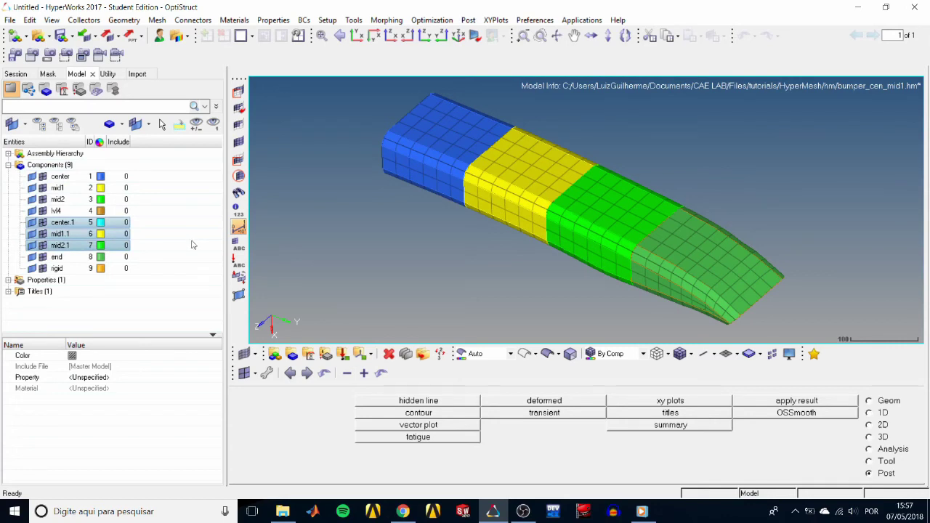
right_click(118, 227)
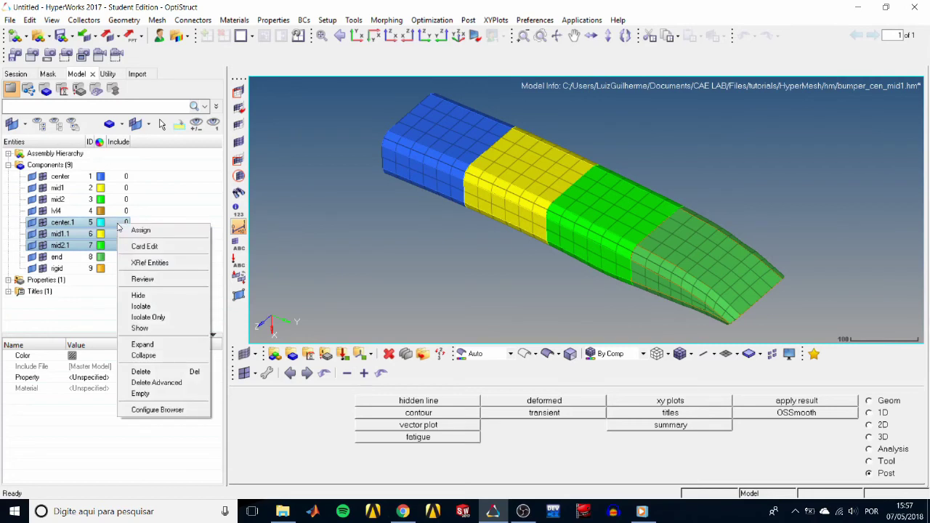
click(158, 371)
click(444, 301)
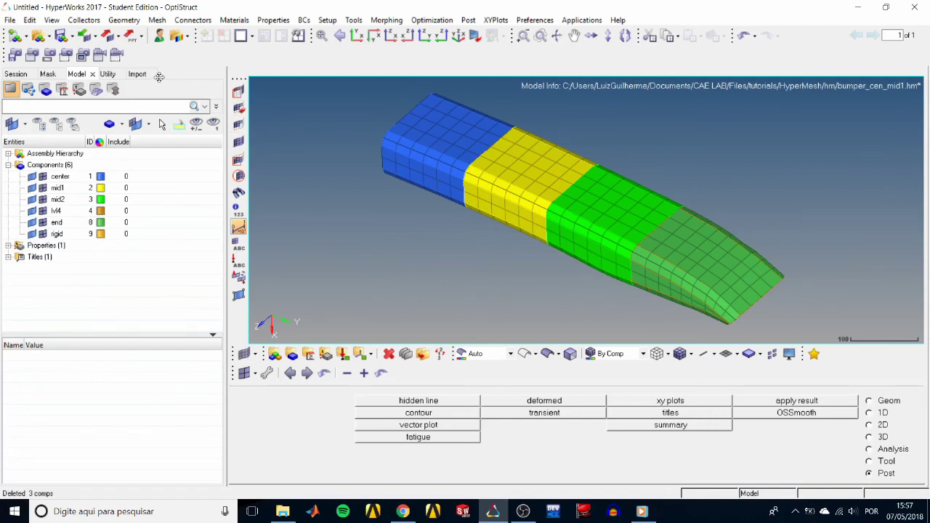
click(9, 21)
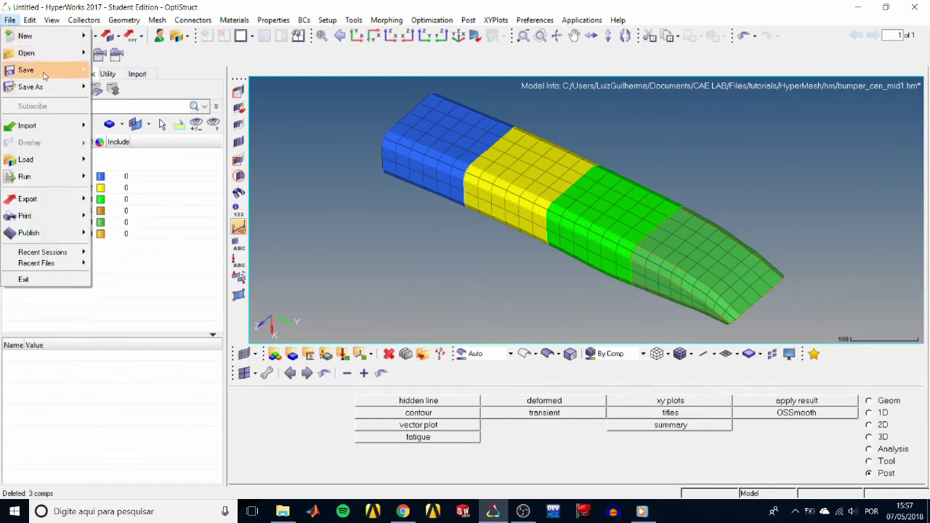
Step: Start a Save As of the model, then cancel so the model stays unsaved
mouse_move(52, 87)
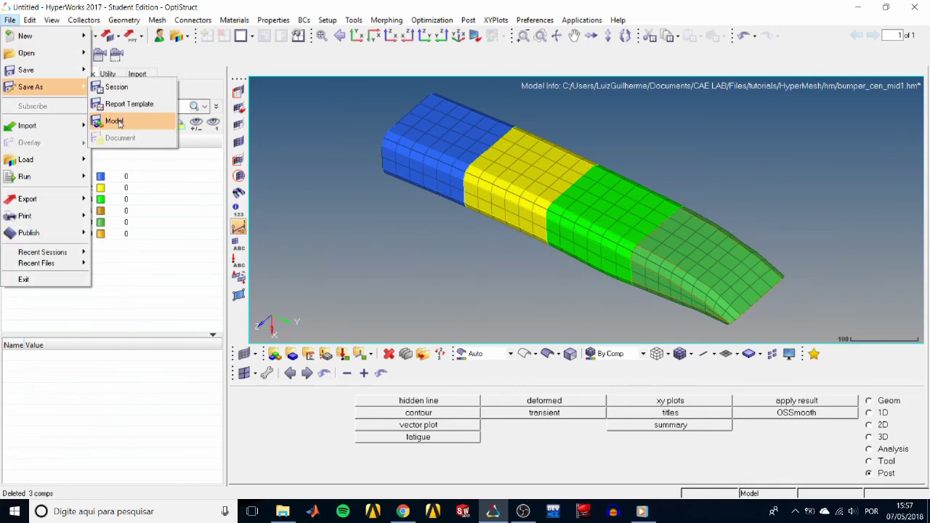
click(114, 121)
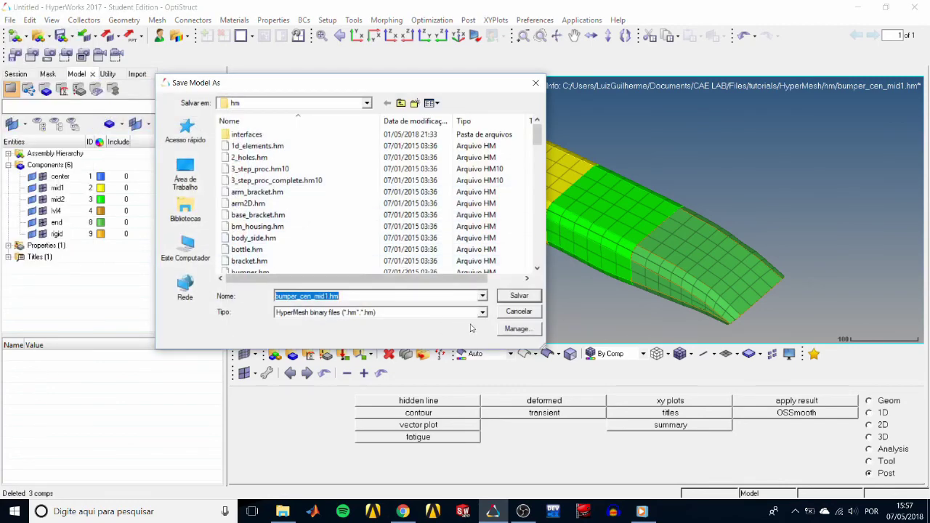
click(518, 314)
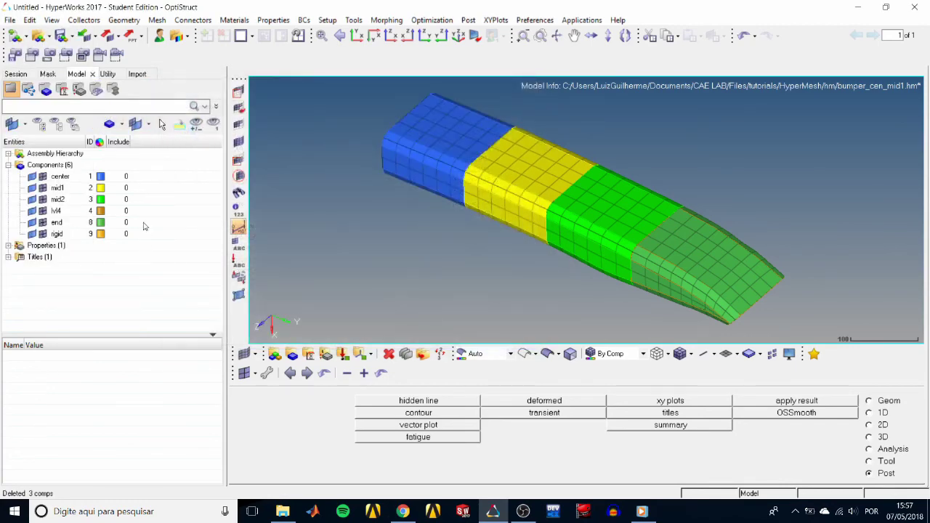
Step: Show the Export Geometry panel, with its file type and file fields still blank
click(12, 21)
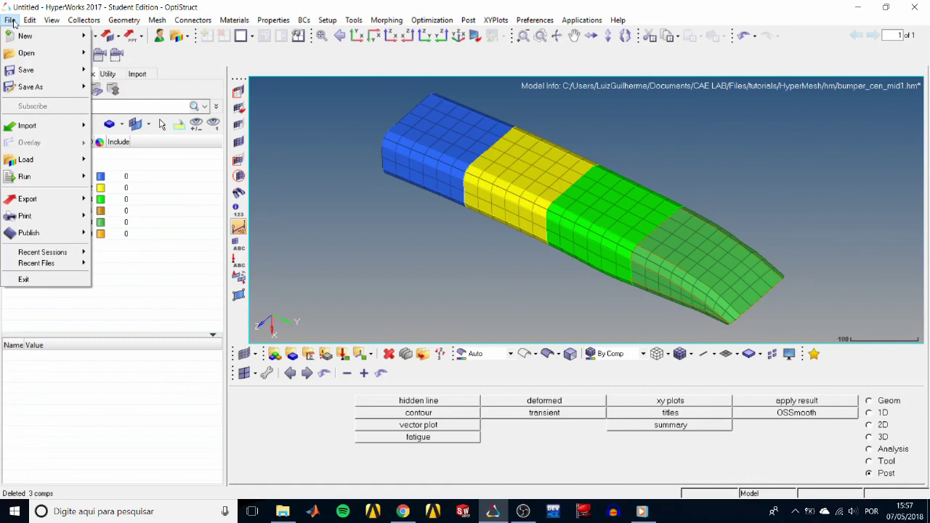
mouse_move(62, 199)
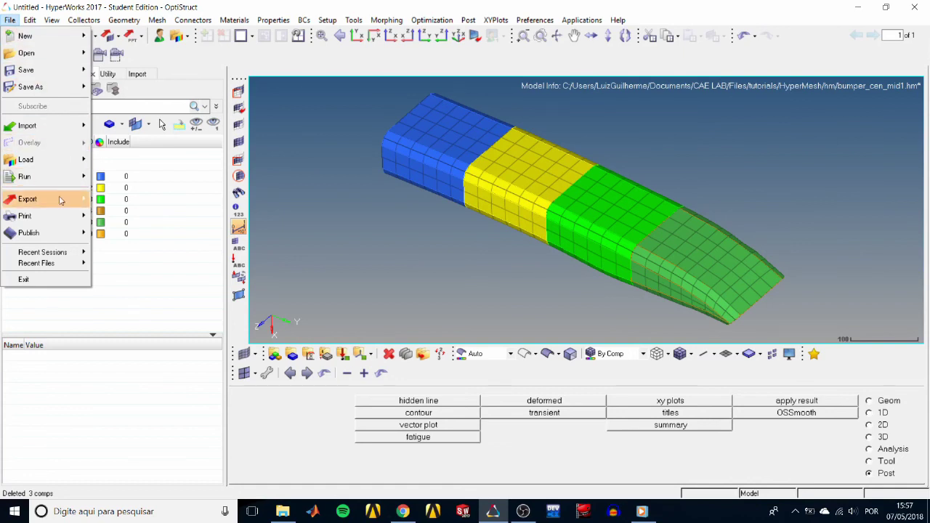
click(117, 233)
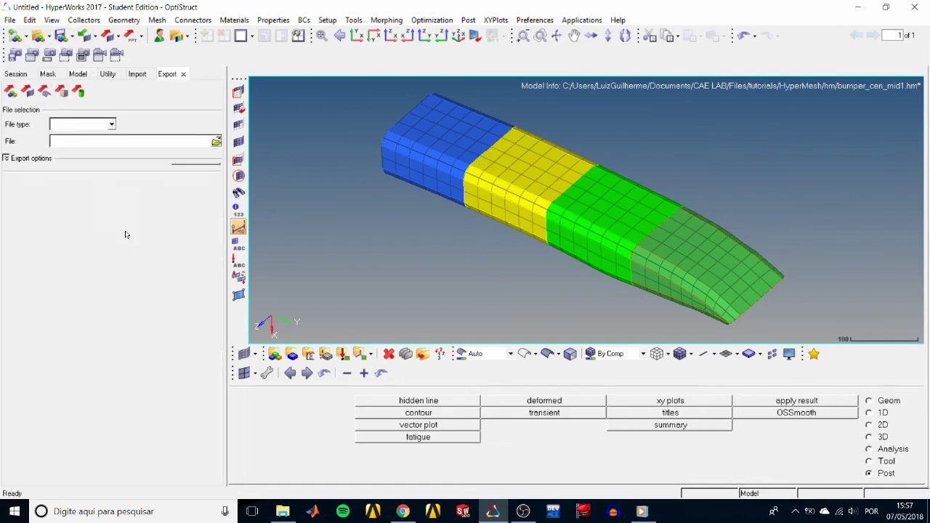